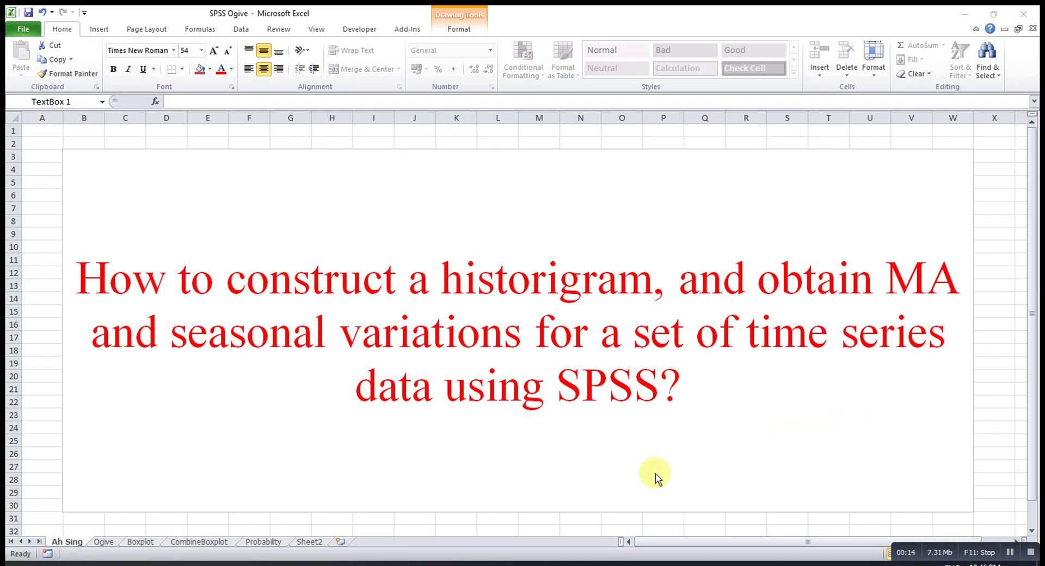
- Switch from the Excel title slide to the SPSS Data Editor holding the Sales data
click(242, 564)
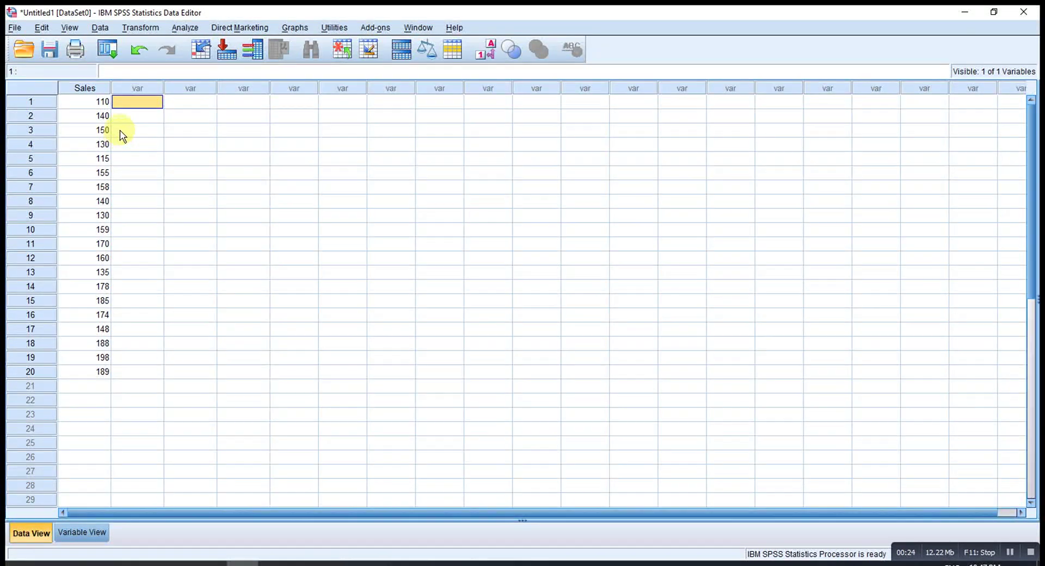
- Define the cases as years and quarters, starting at Year 2012, Quarter 1
click(99, 28)
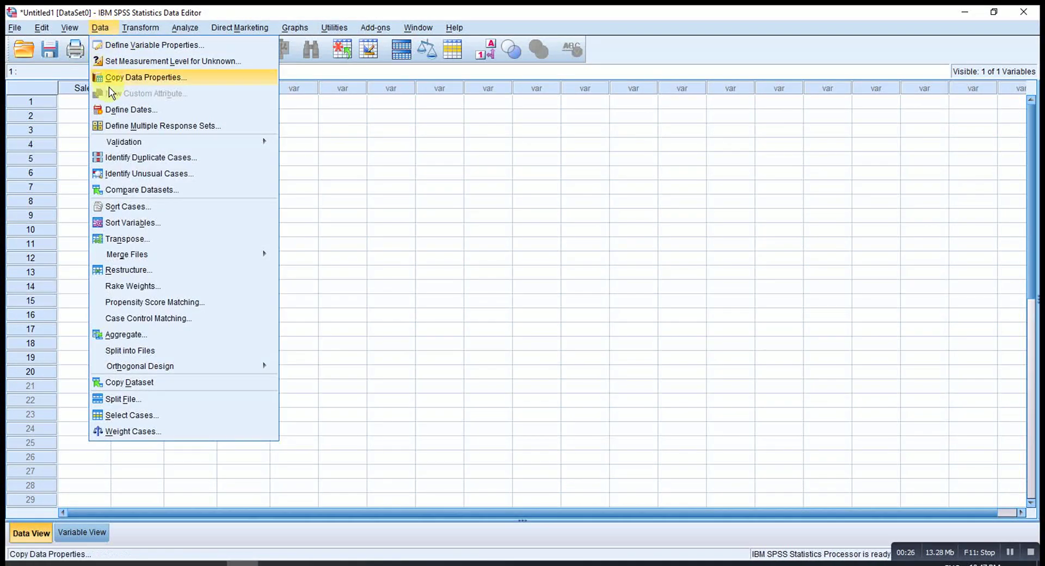
click(119, 109)
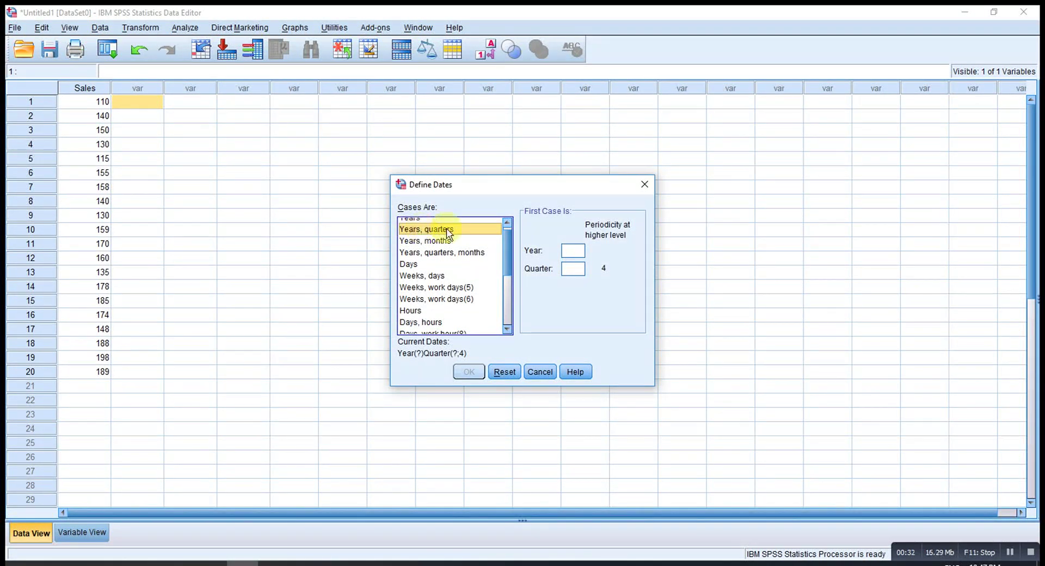
click(573, 250)
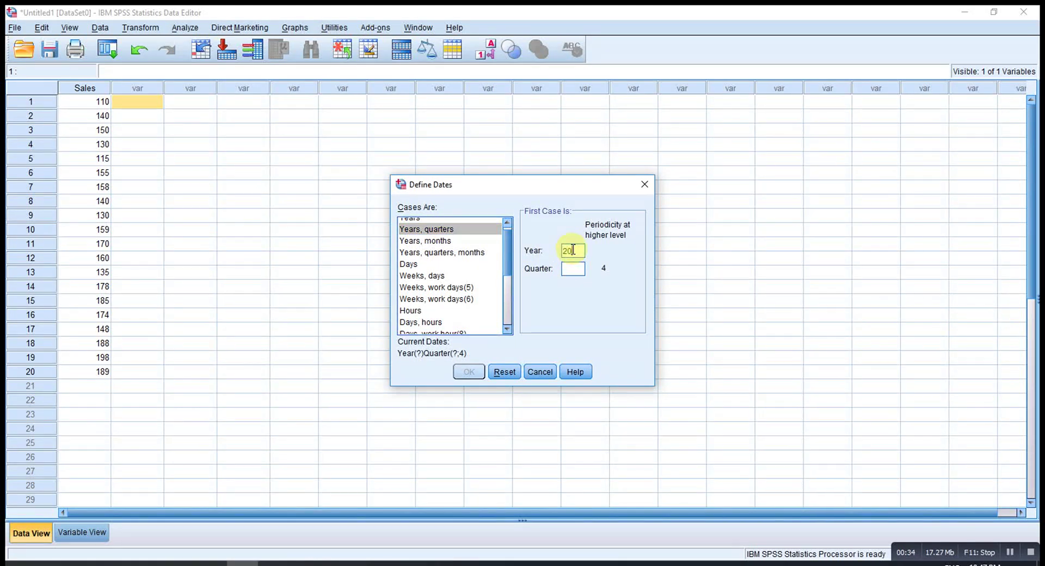
click(569, 268)
text(1)
click(470, 372)
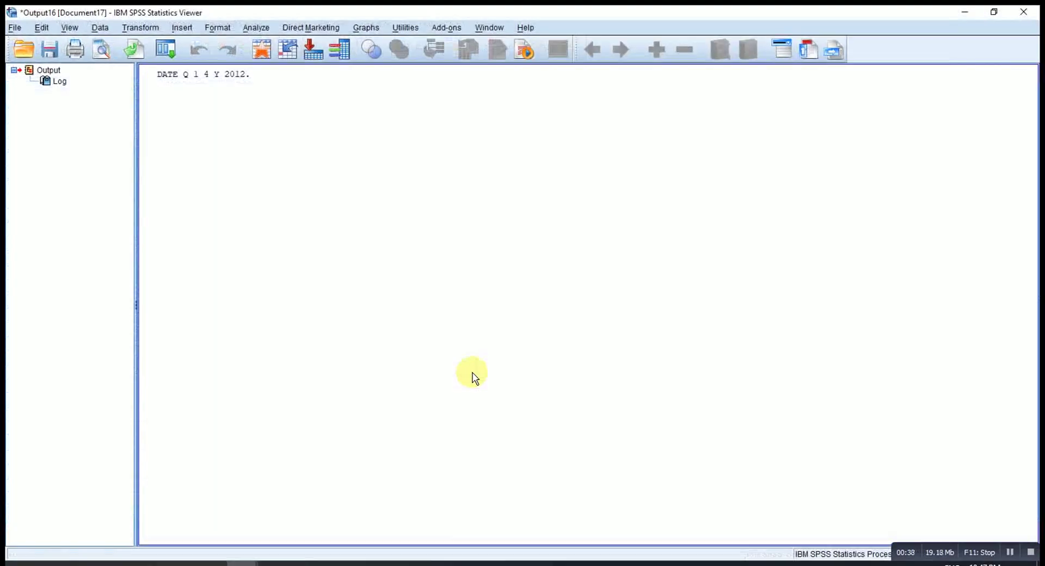
- Discard the date-definition output unsaved and open the Analyze menu
click(1023, 11)
click(534, 307)
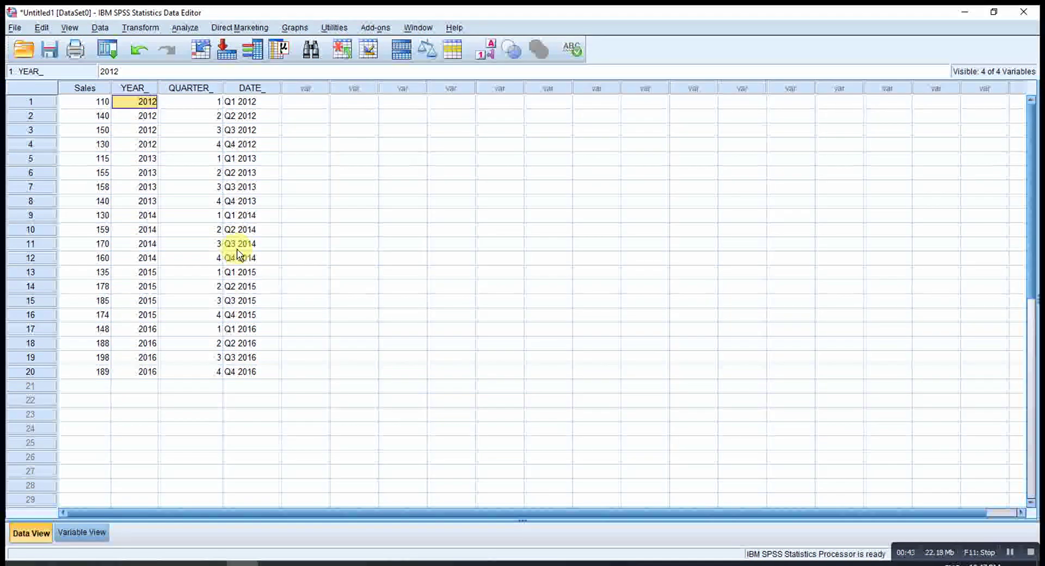
click(184, 30)
mouse_move(215, 268)
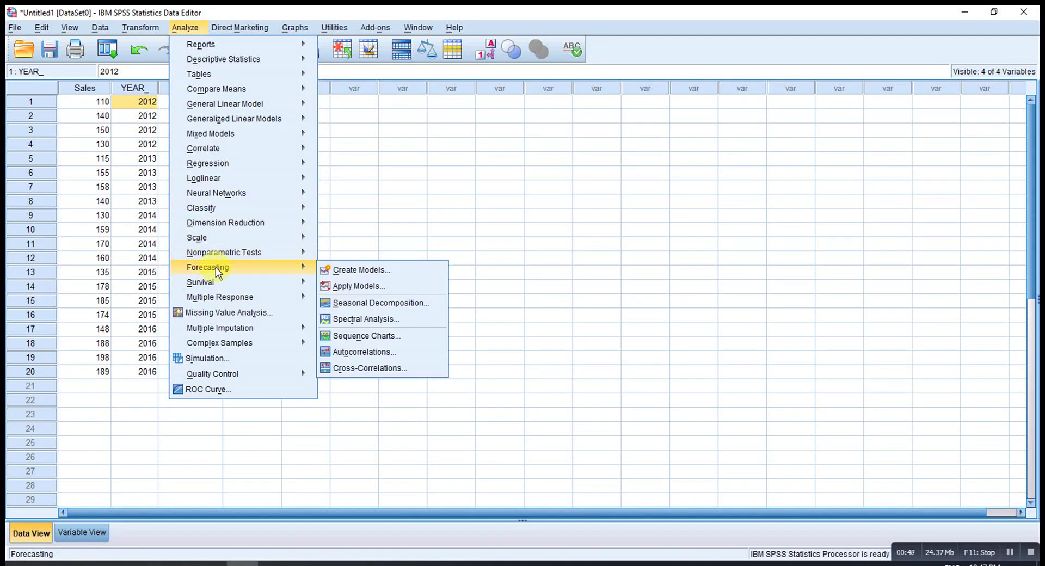
click(347, 334)
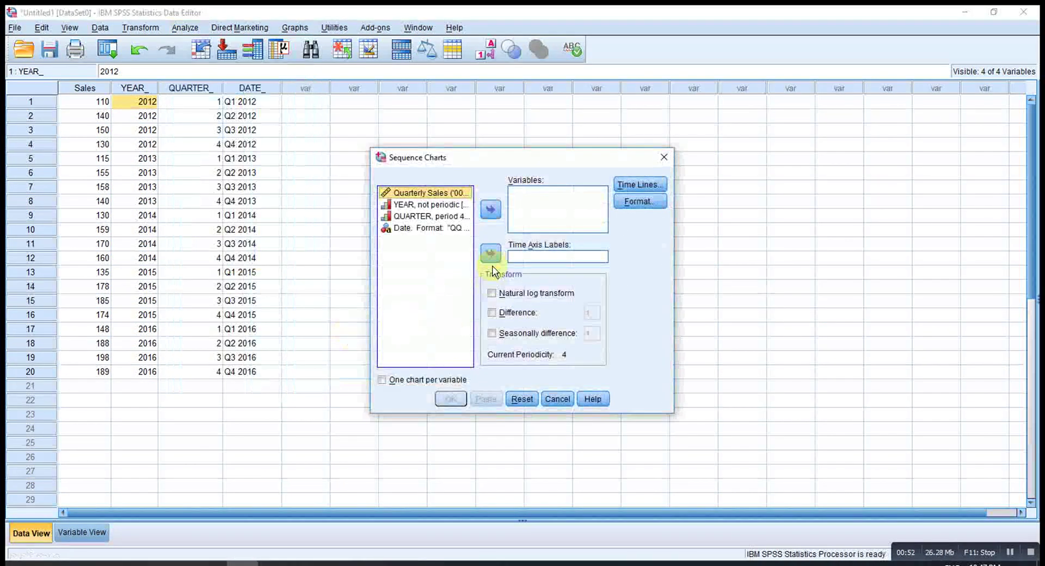
click(491, 209)
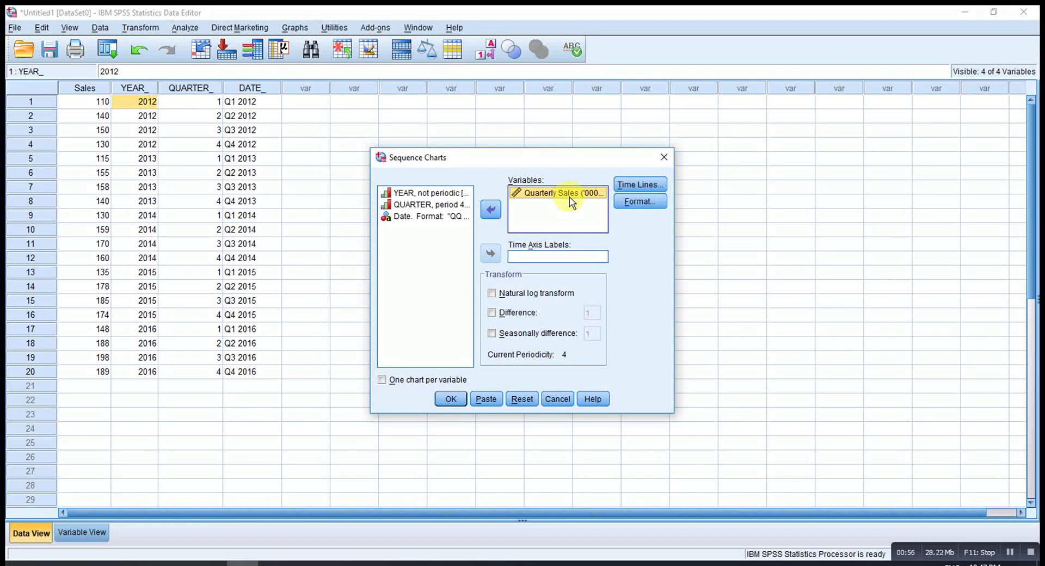
click(407, 216)
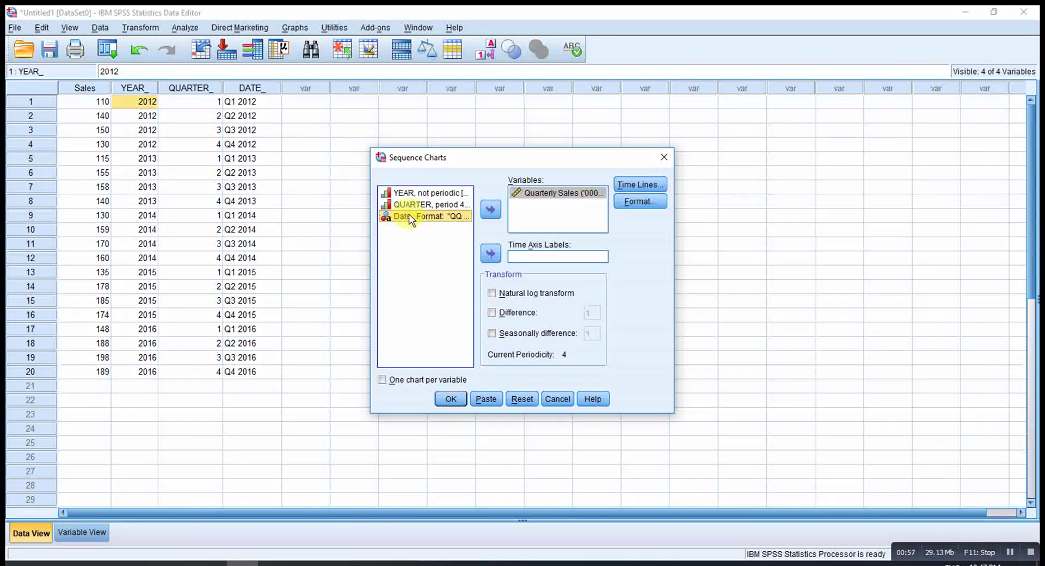
click(492, 253)
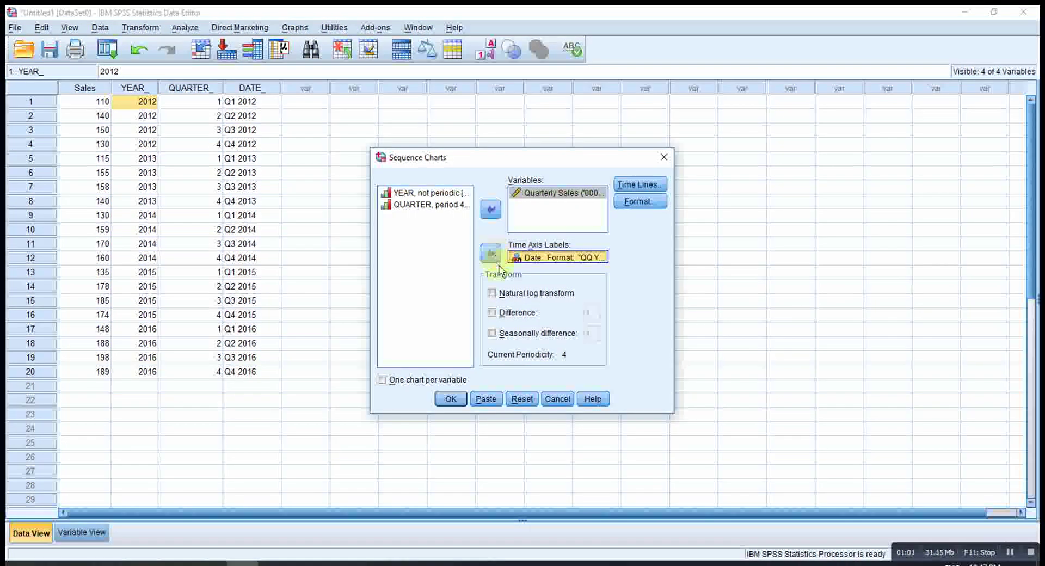
click(449, 400)
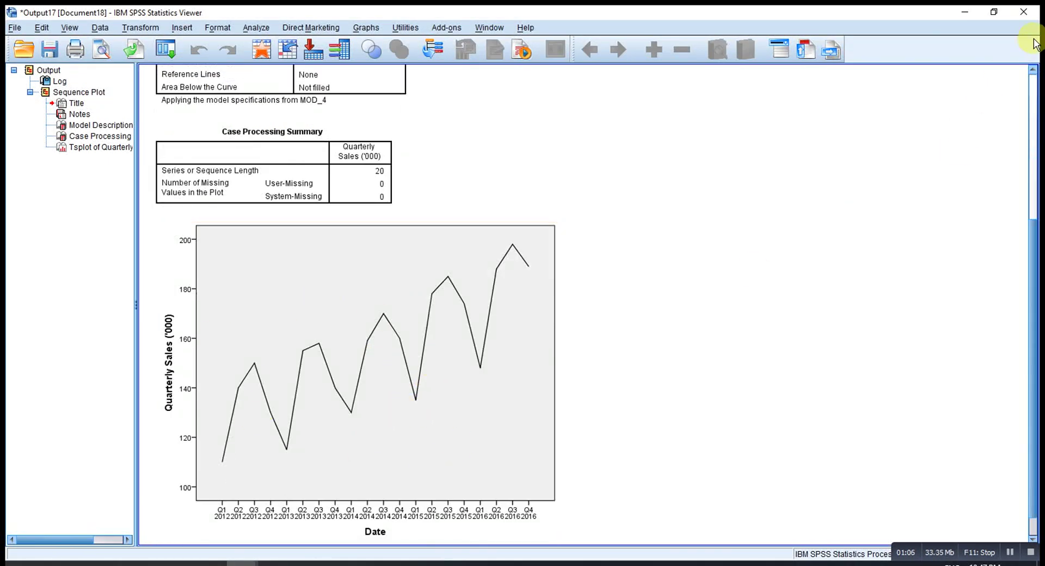
click(1024, 11)
click(522, 305)
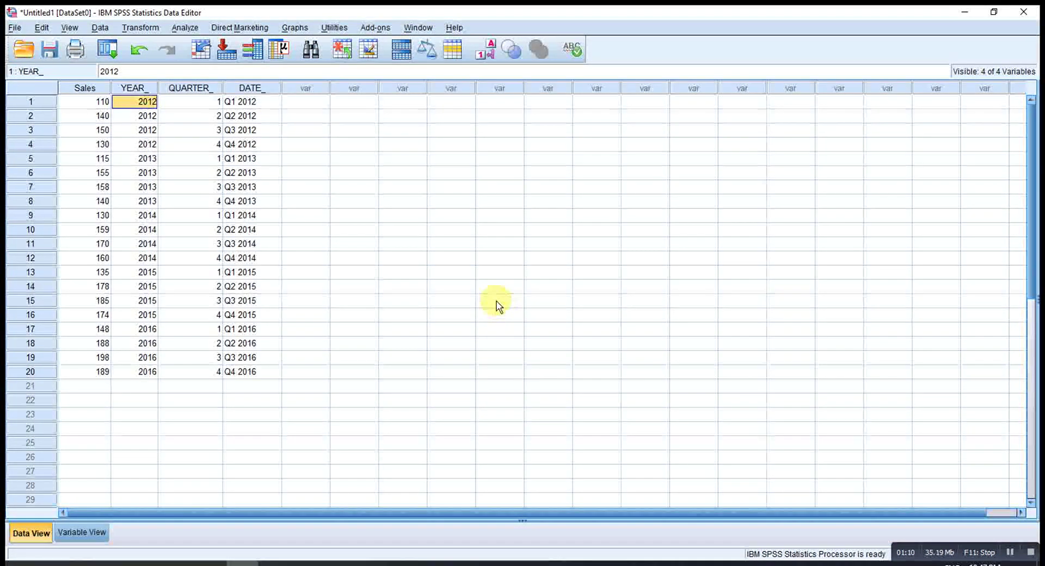
- Start a new time series from Quarterly Sales using the Centered moving average function
click(141, 27)
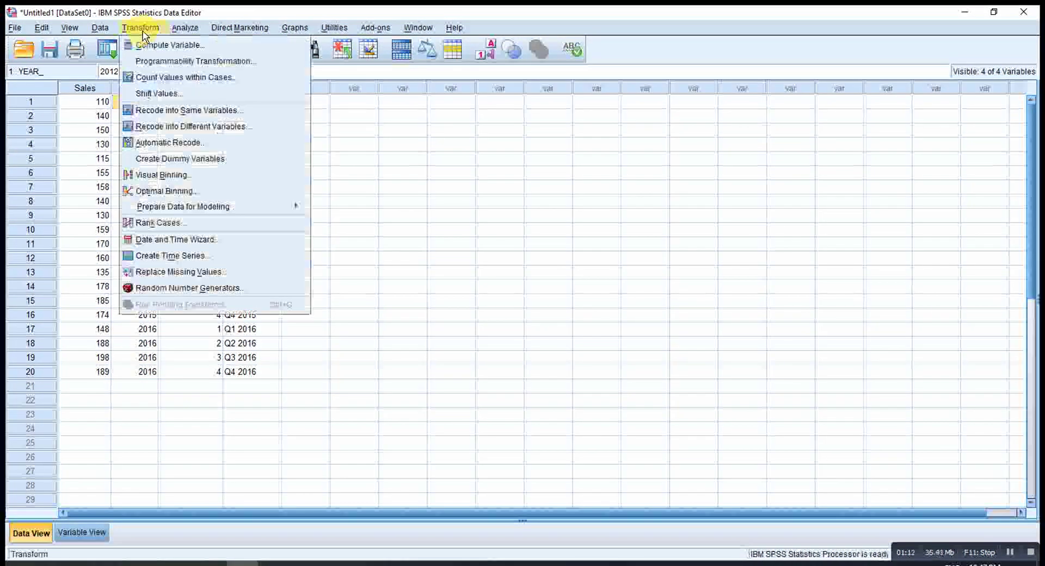
click(165, 256)
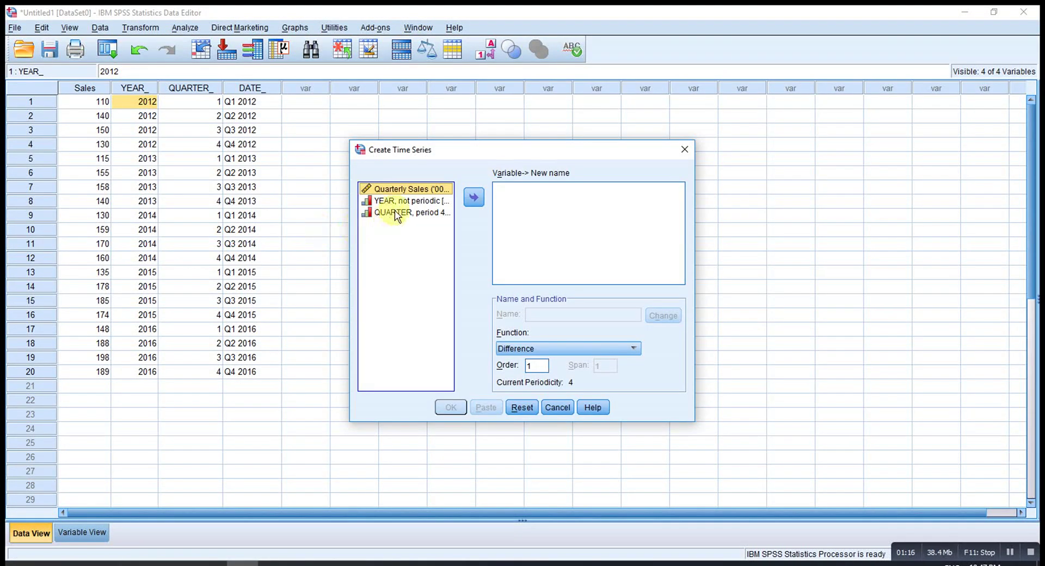
click(474, 199)
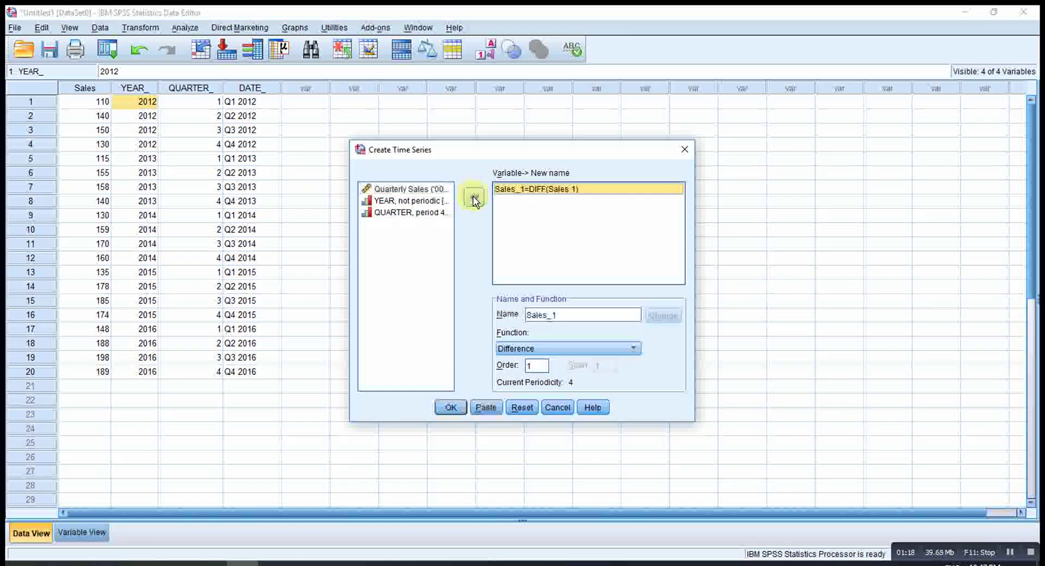
click(514, 352)
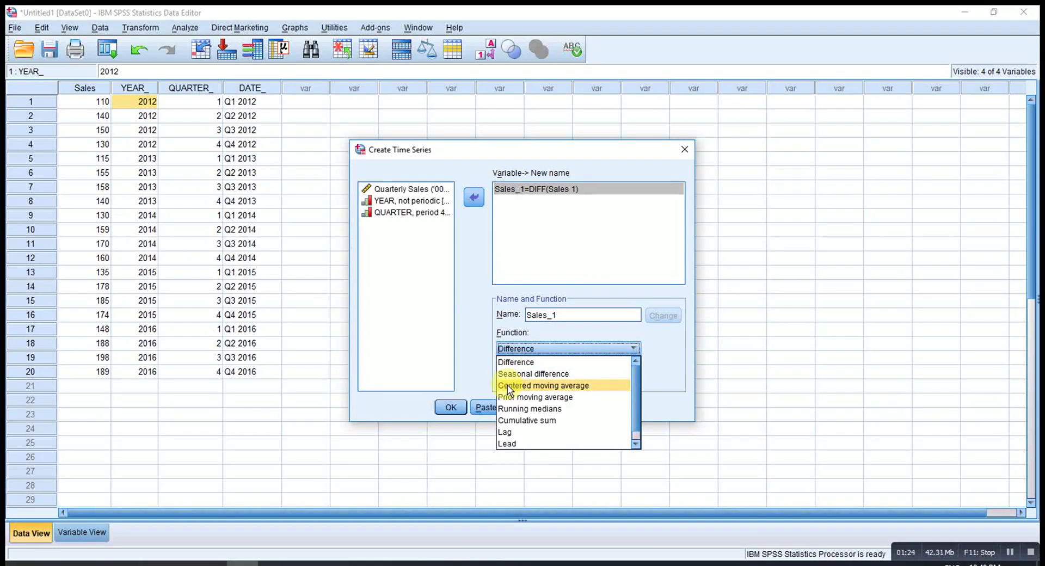
click(541, 384)
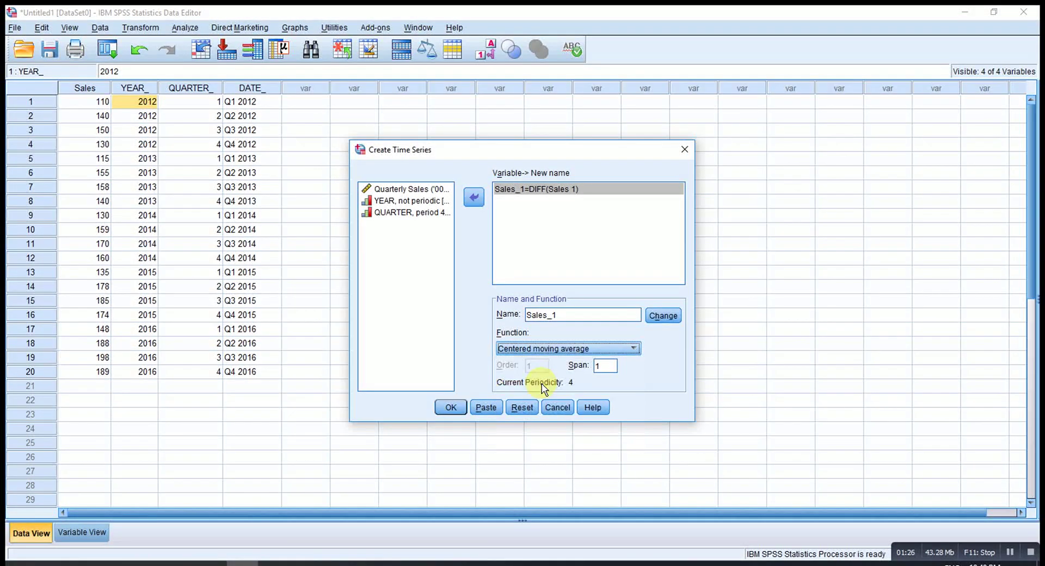
- Set the span to 4, create the Sales_1 series, and discard the output unsaved
click(599, 366)
double_click(598, 366)
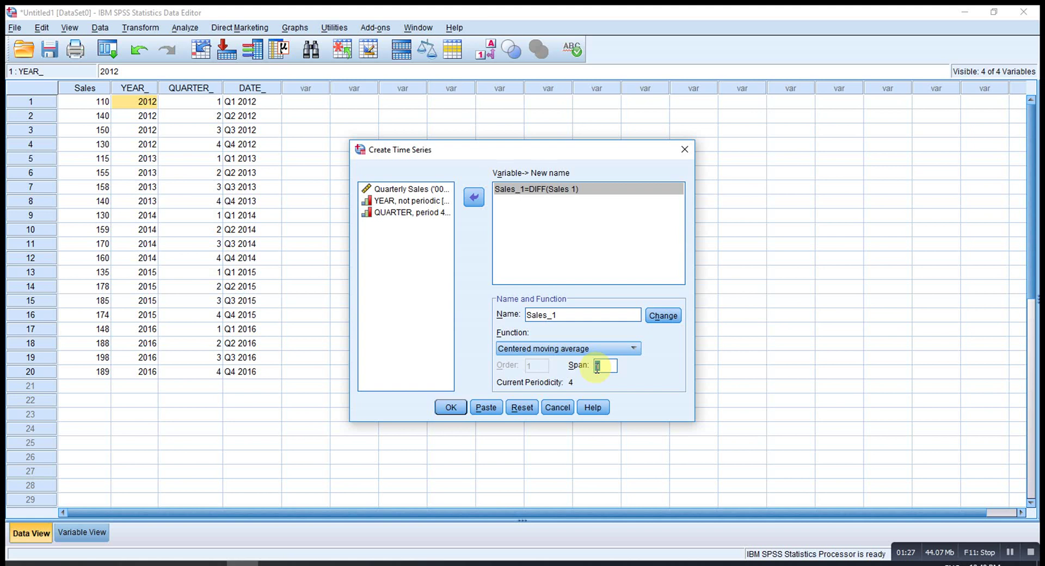
text(4)
click(663, 316)
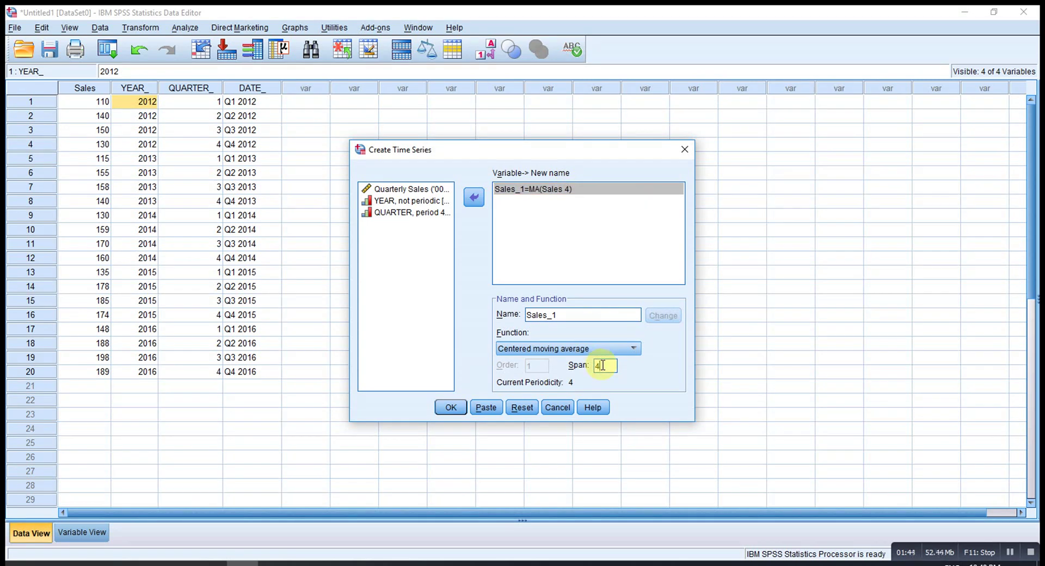
click(442, 405)
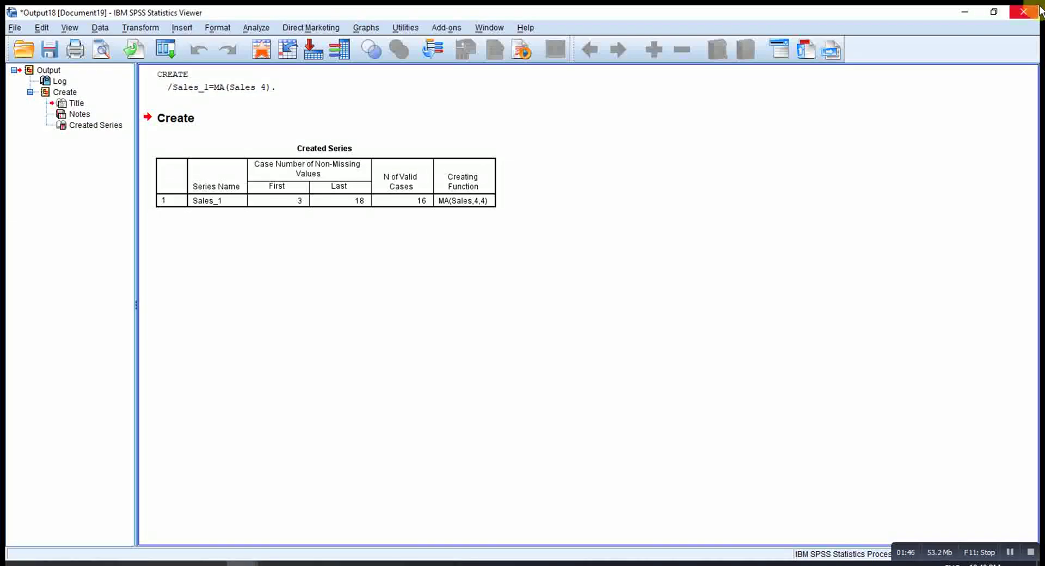
click(1023, 10)
click(520, 307)
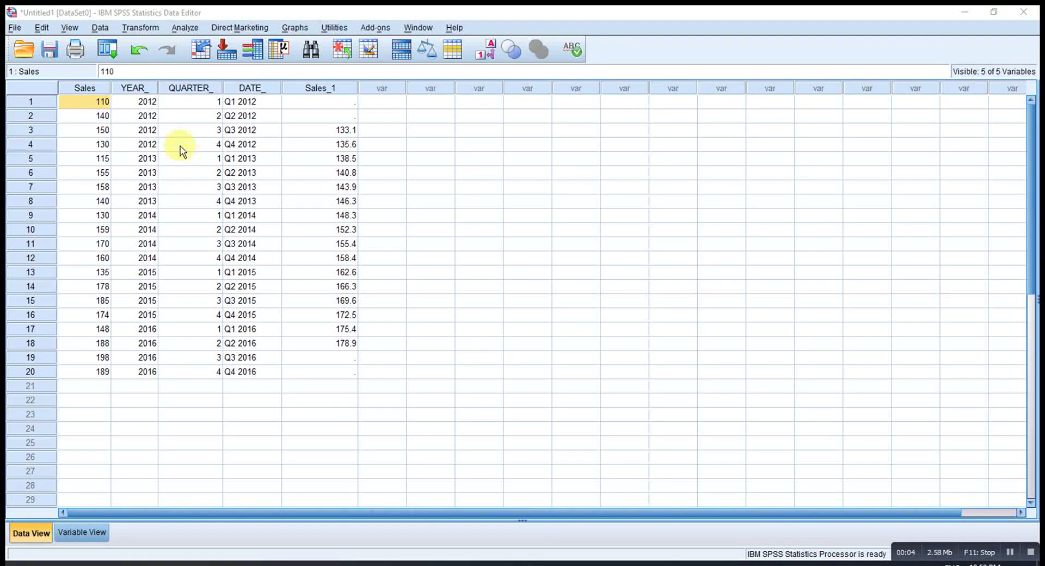
- Select the Sales and Sales_1 columns and add MA(Sales,4,4) to the Sequence Charts variables
click(77, 89)
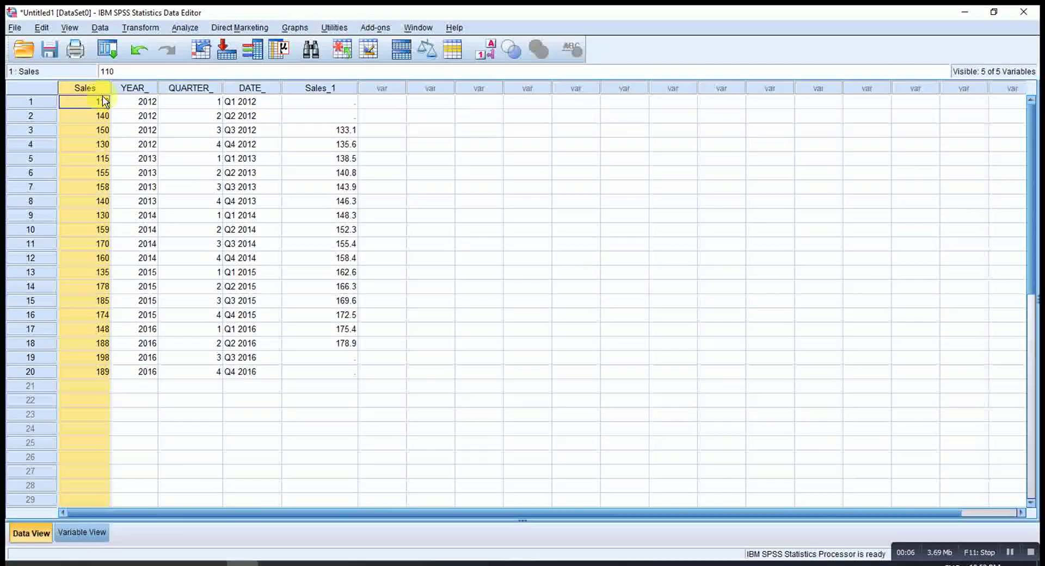
click(312, 88)
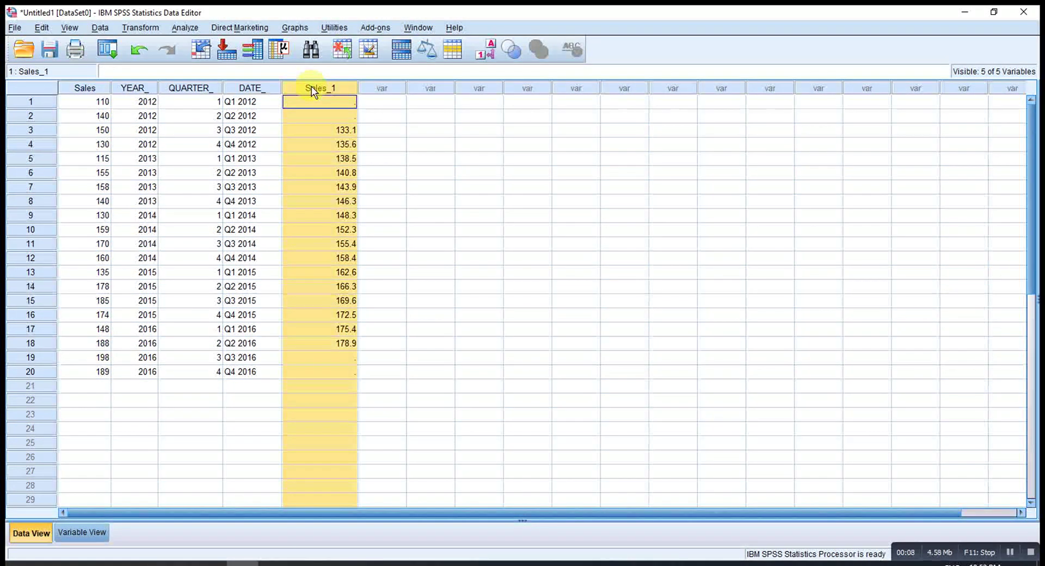
click(184, 28)
mouse_move(210, 266)
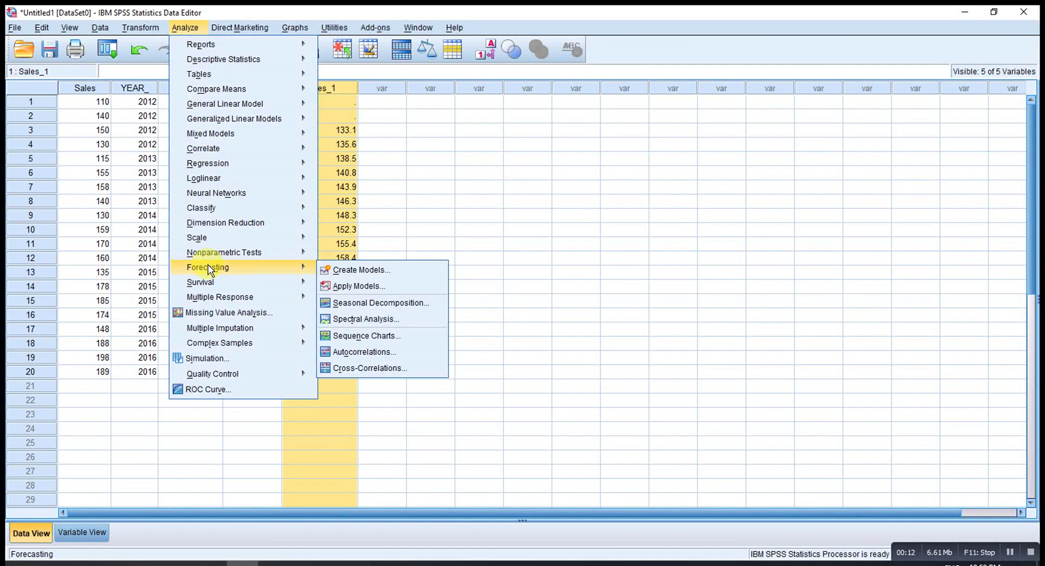
click(360, 335)
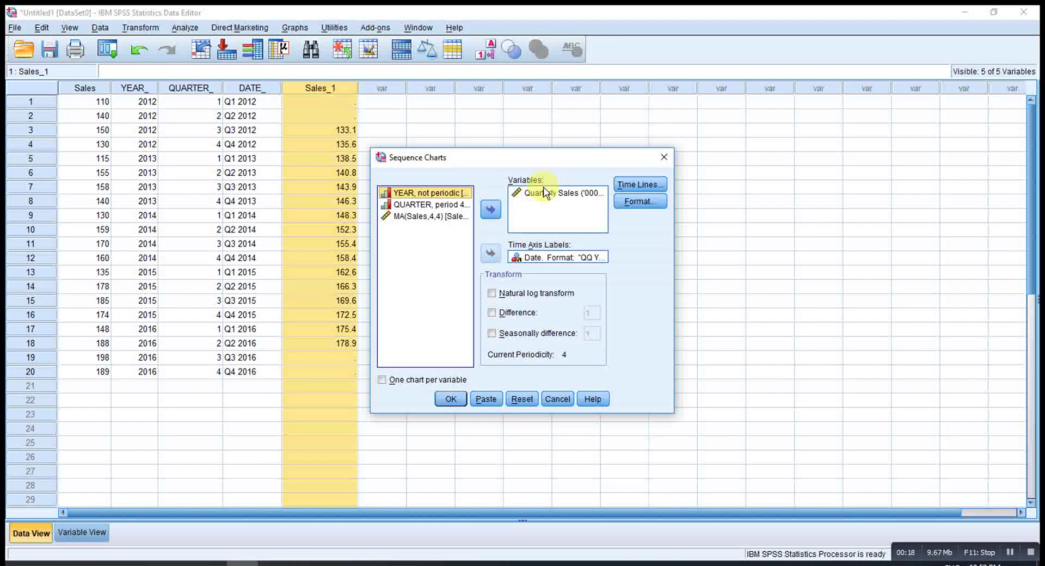
click(409, 217)
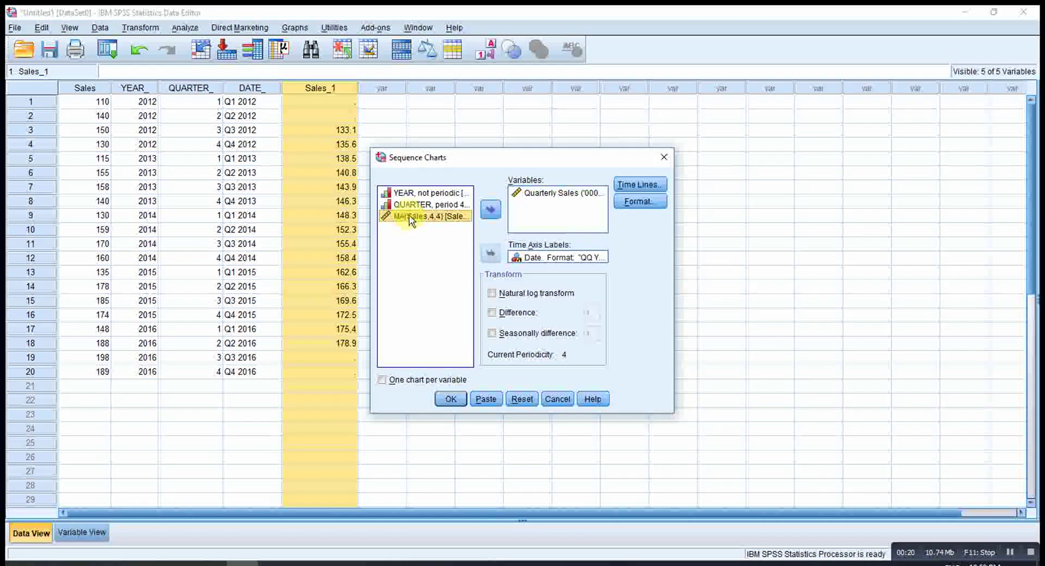
drag(409, 216, 546, 207)
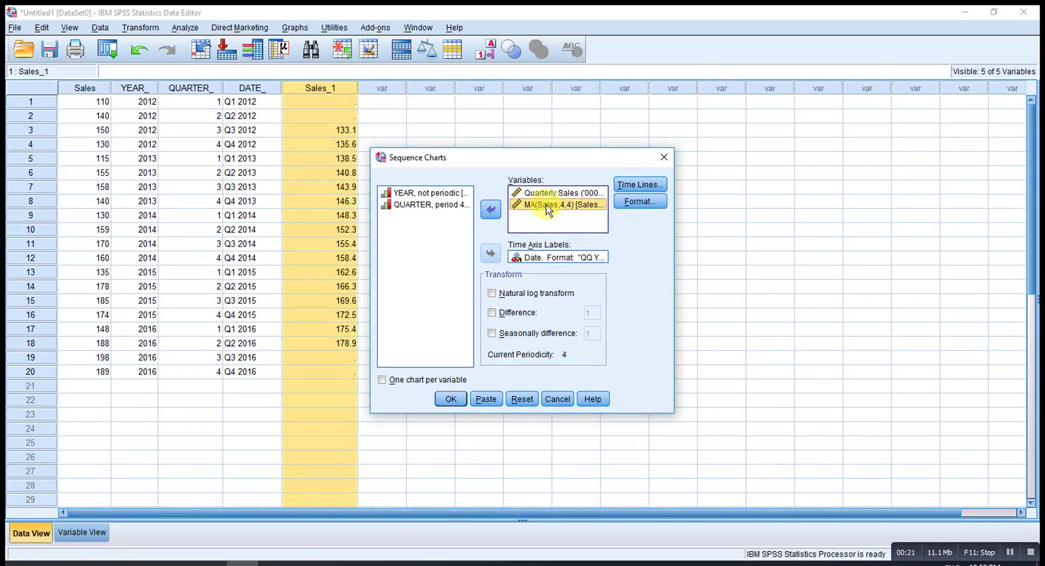
- Generate the sales and moving-average sequence chart, then discard the output unsaved
click(450, 398)
scroll(390, 365, down, 5)
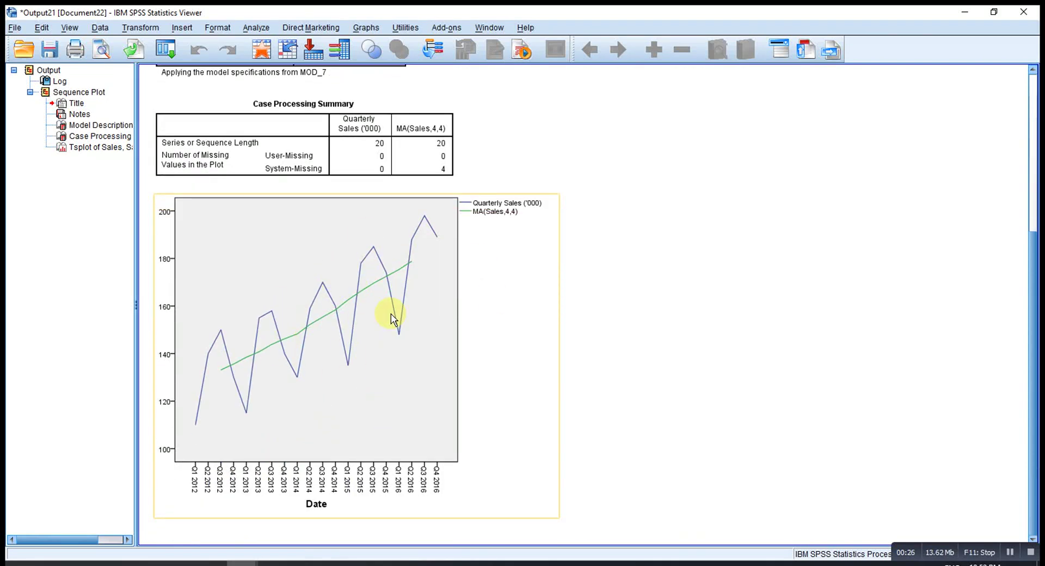
click(1023, 11)
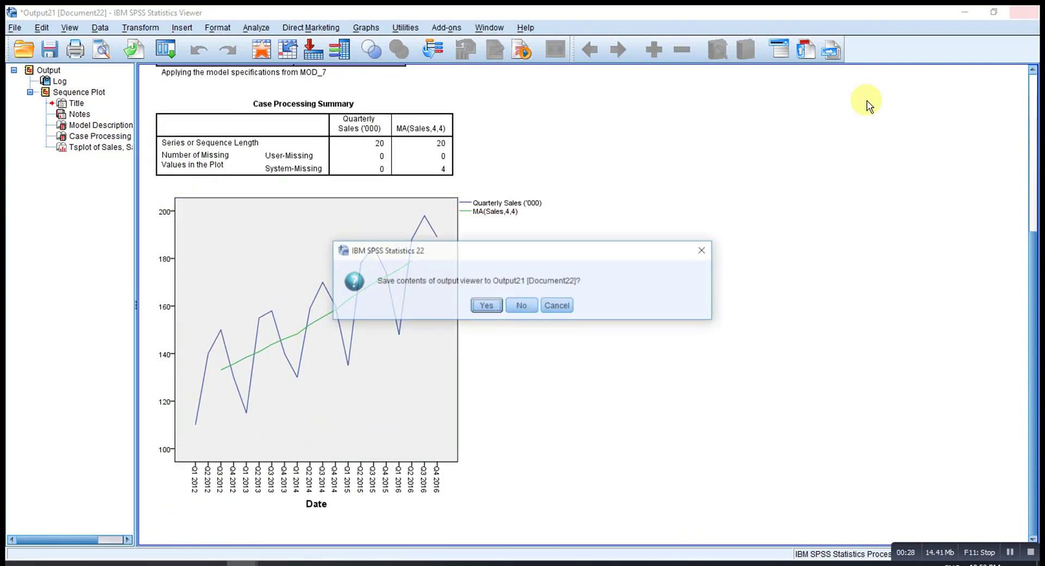
click(535, 307)
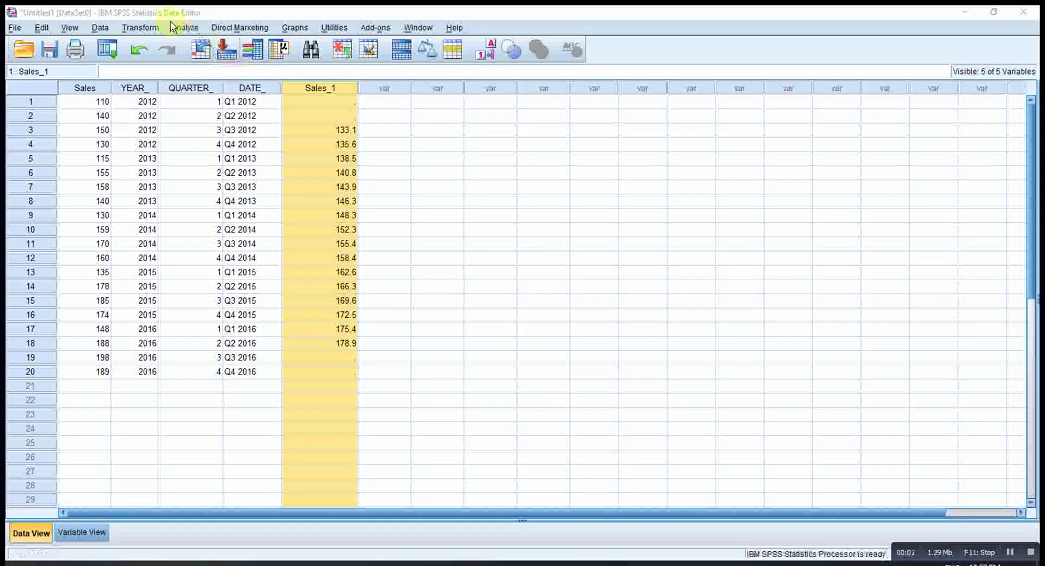
- Open Seasonal Decomposition and add Quarterly Sales to the Variable(s) box
click(184, 27)
mouse_move(219, 265)
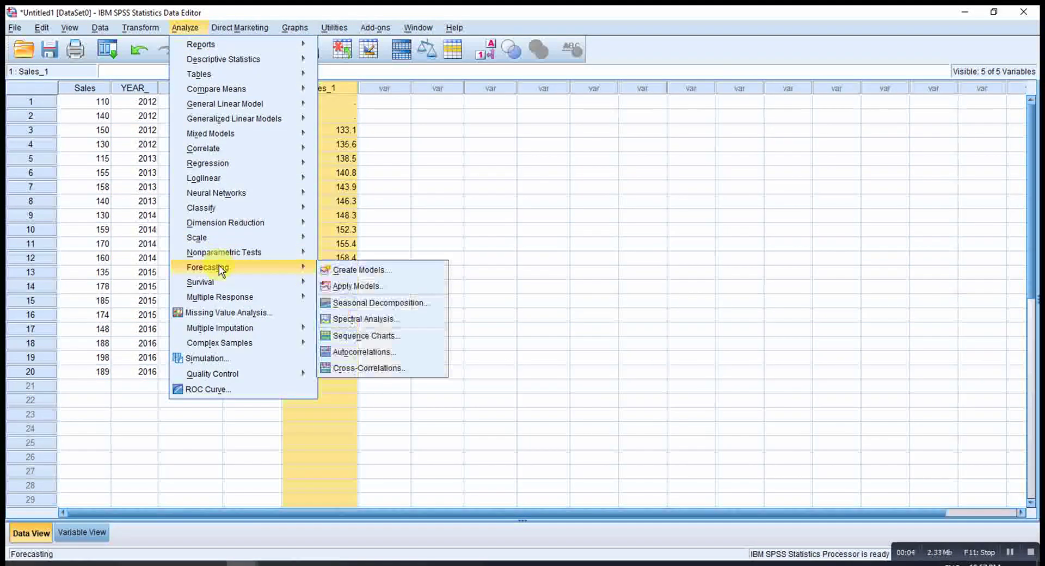
click(358, 304)
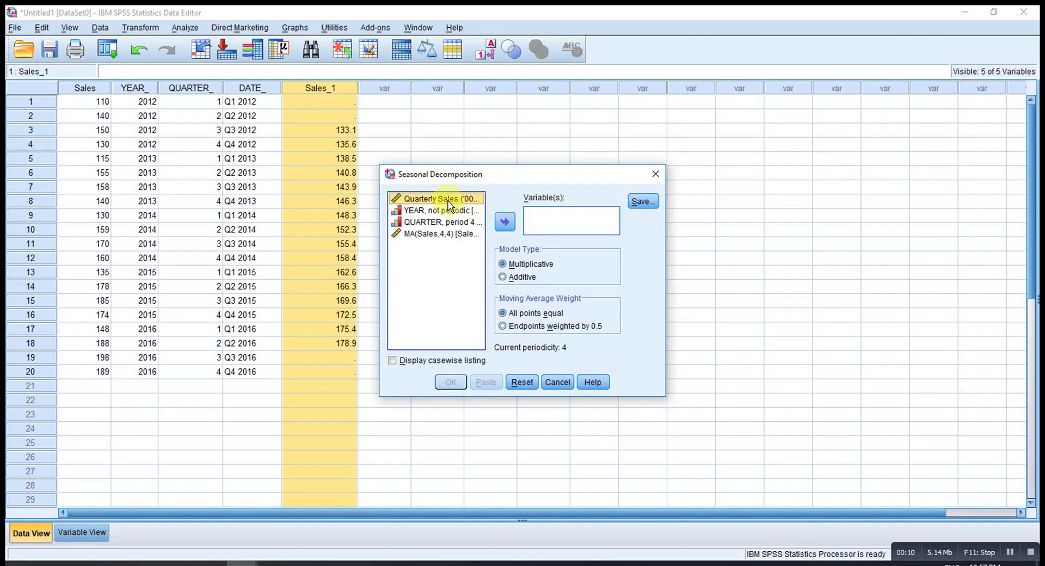
drag(435, 202, 546, 213)
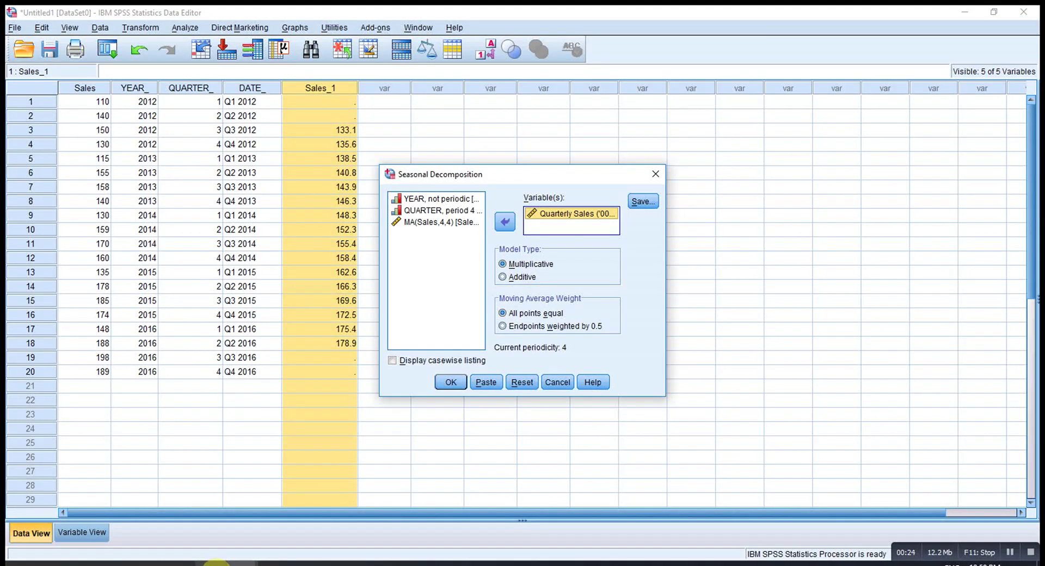
mouse_move(216, 563)
click(216, 563)
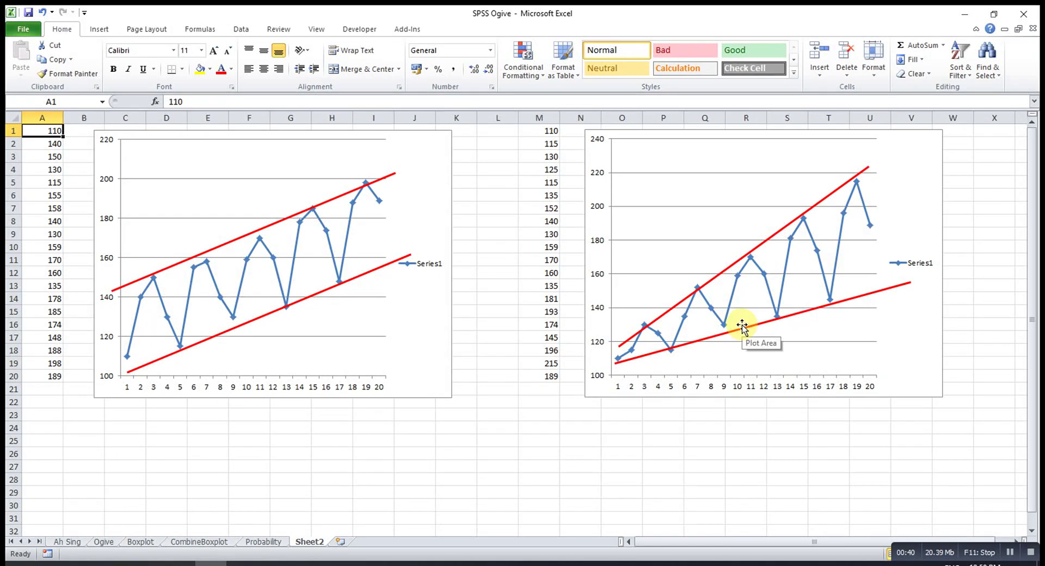
mouse_move(274, 544)
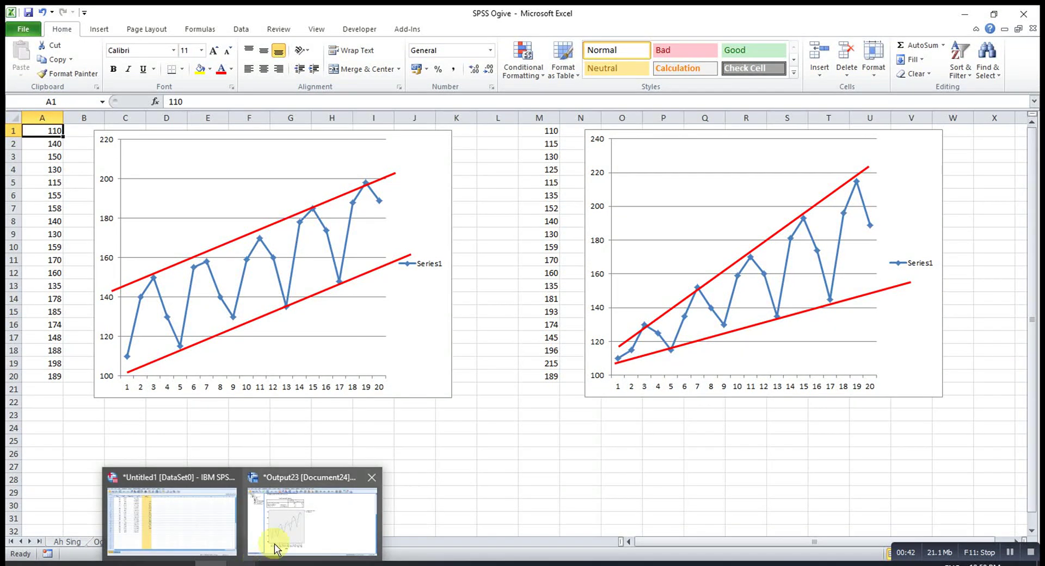
click(294, 528)
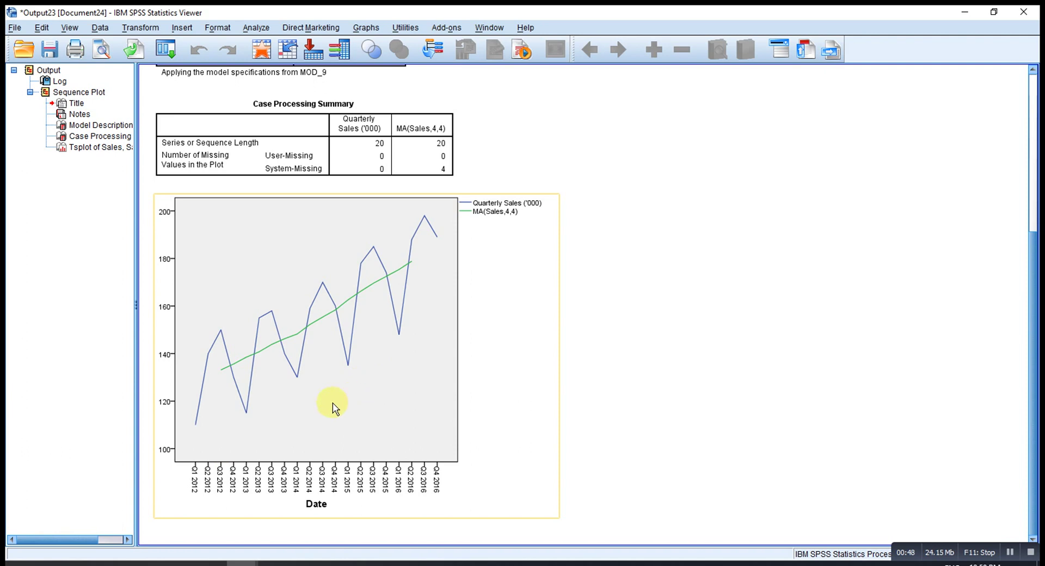
- Run an additive decomposition and save 4 new variables, giving seasonal factors -24.072, 10.928, 15.216 and -2.072
mouse_move(256, 564)
click(200, 536)
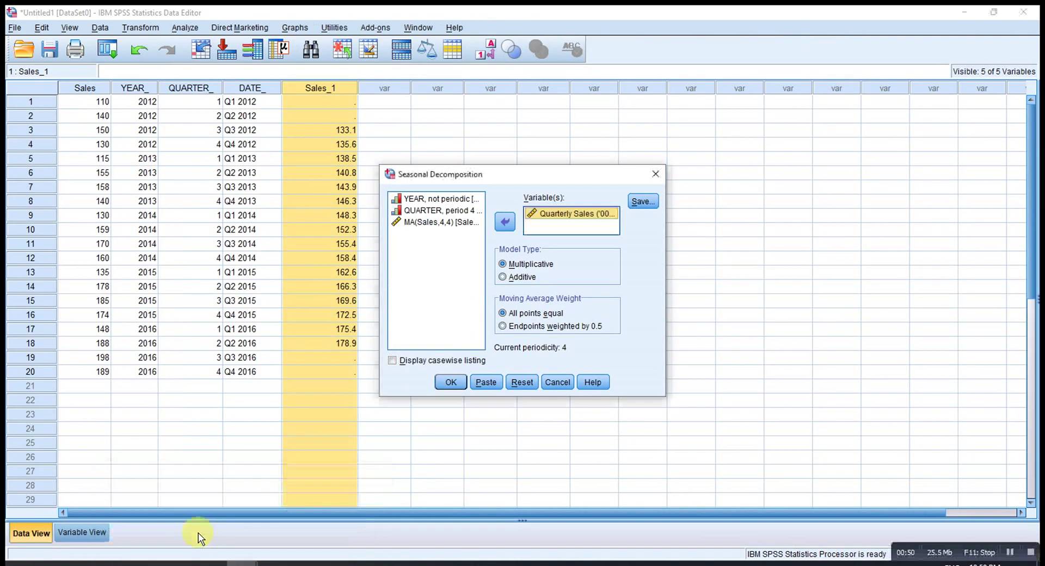
click(517, 277)
click(453, 383)
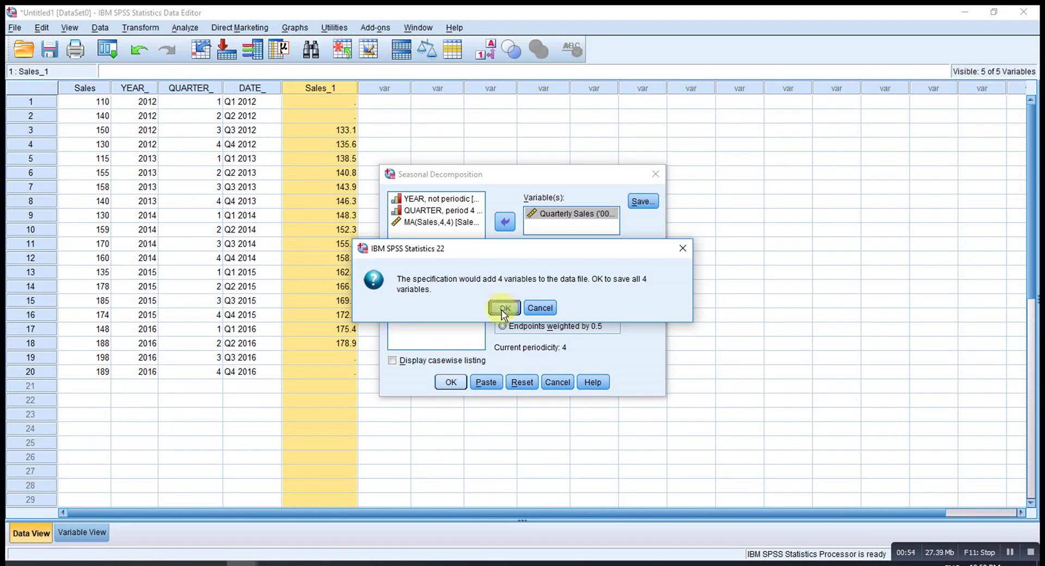
click(503, 308)
scroll(402, 376, down, 1)
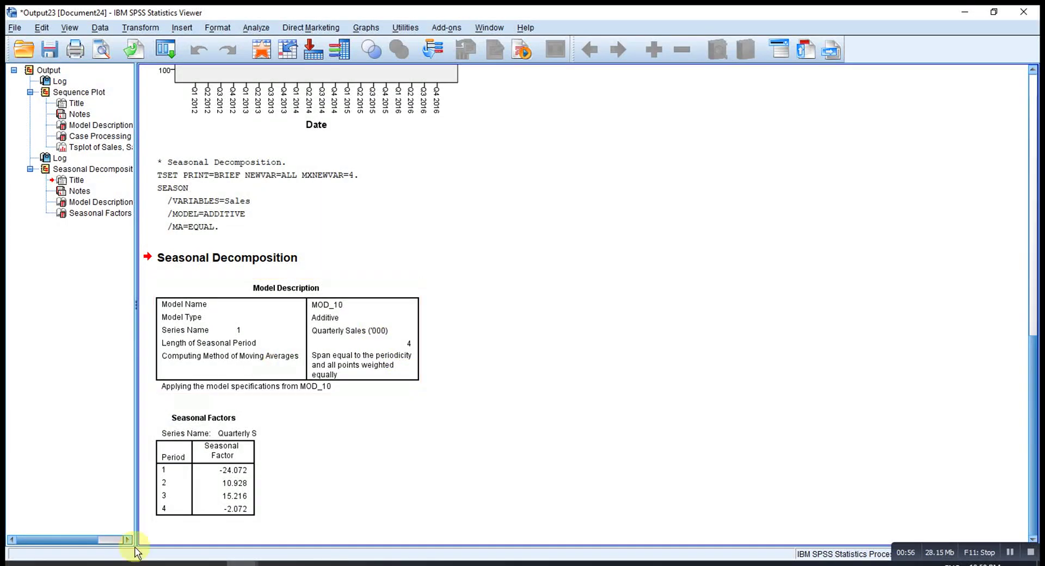
click(205, 501)
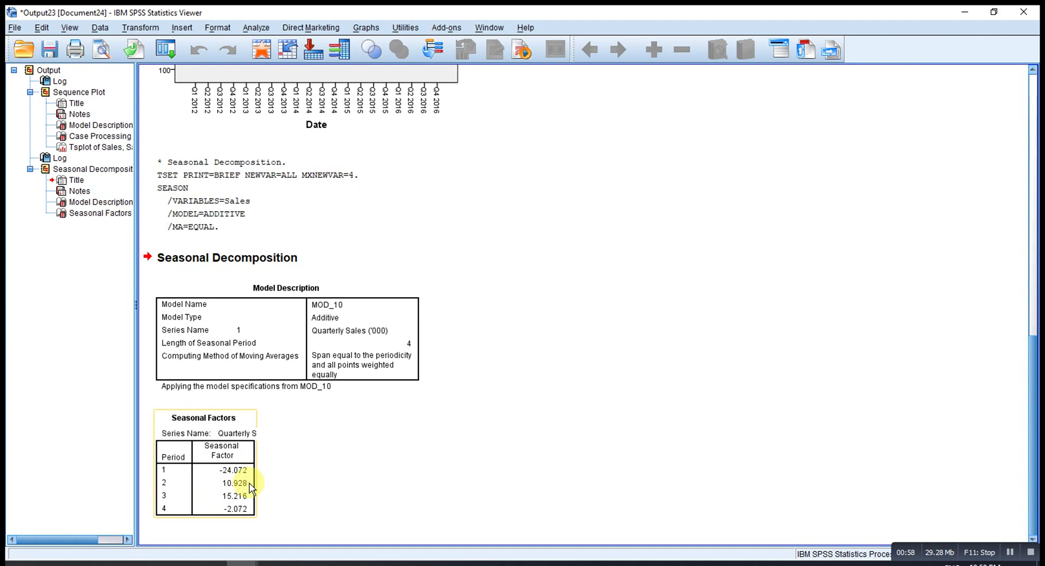
click(339, 439)
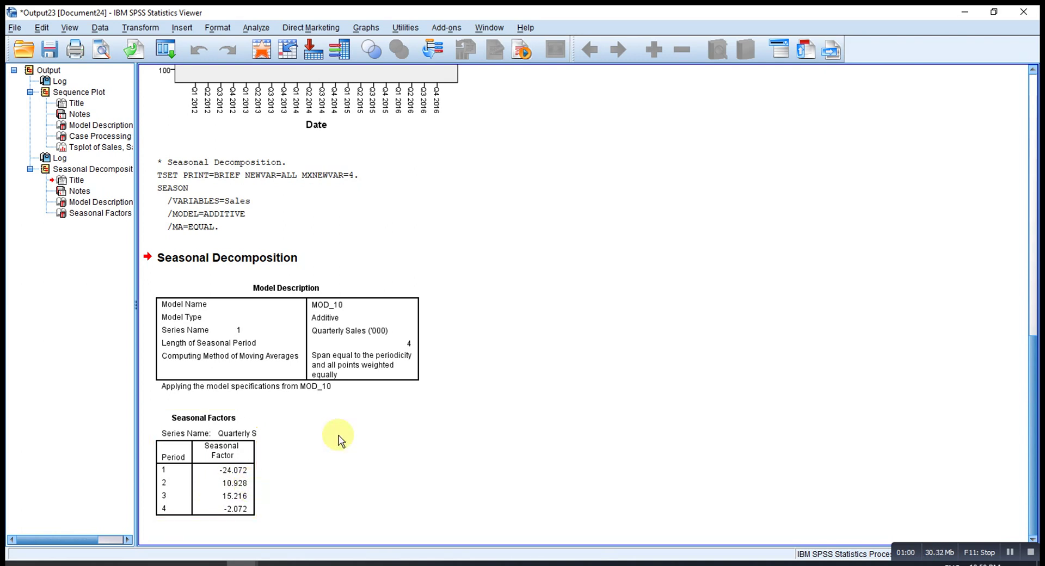